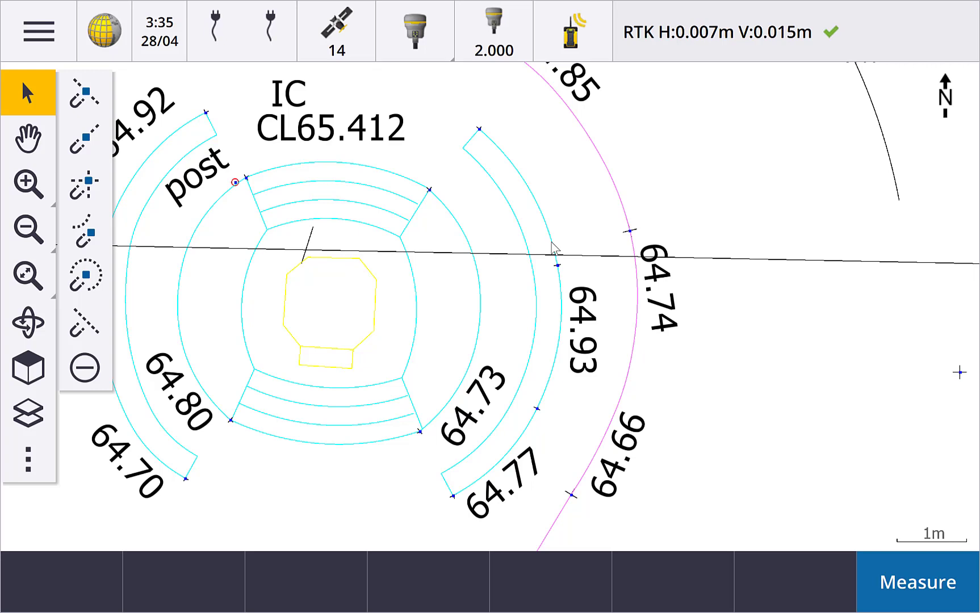
Offset the right-hand arc 0.5 m horizontally to the right and store it as polyline Pline0003
{"action": "left_click", "coordinate": [551, 242]}
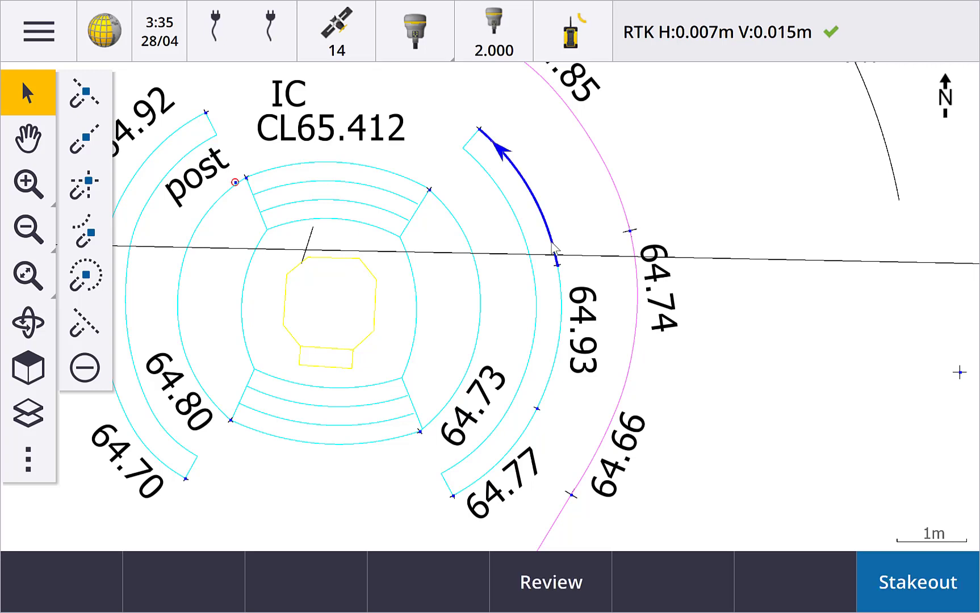
{"action": "right_click", "coordinate": [806, 213]}
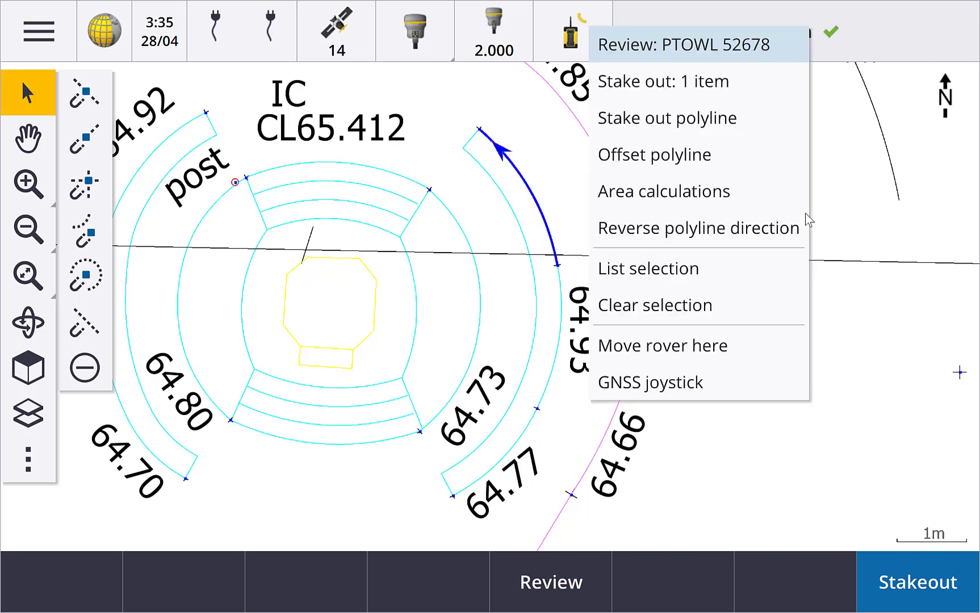
{"action": "left_click", "coordinate": [678, 157]}
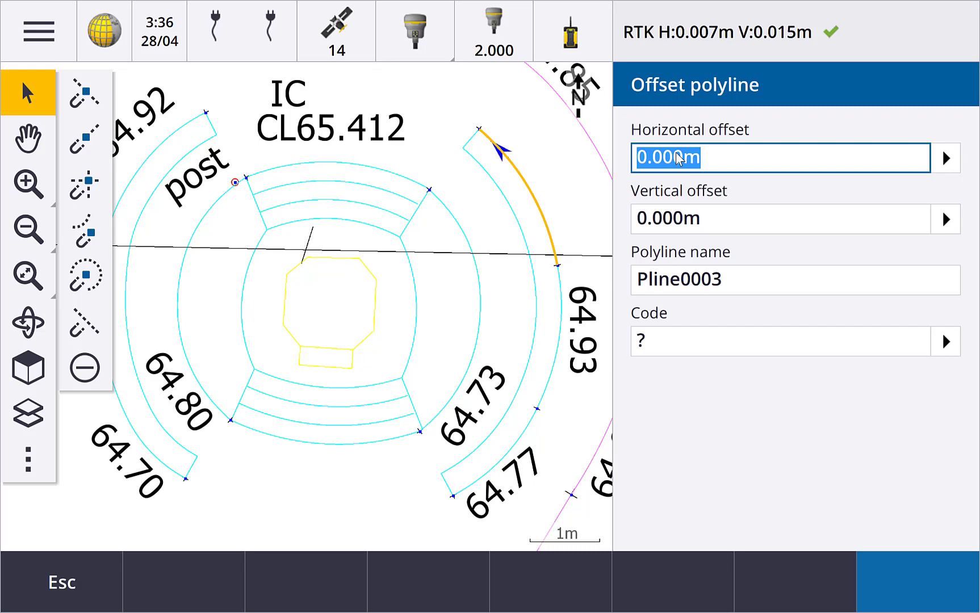
{"action": "type", "text": ".5"}
{"action": "key", "text": "Return"}
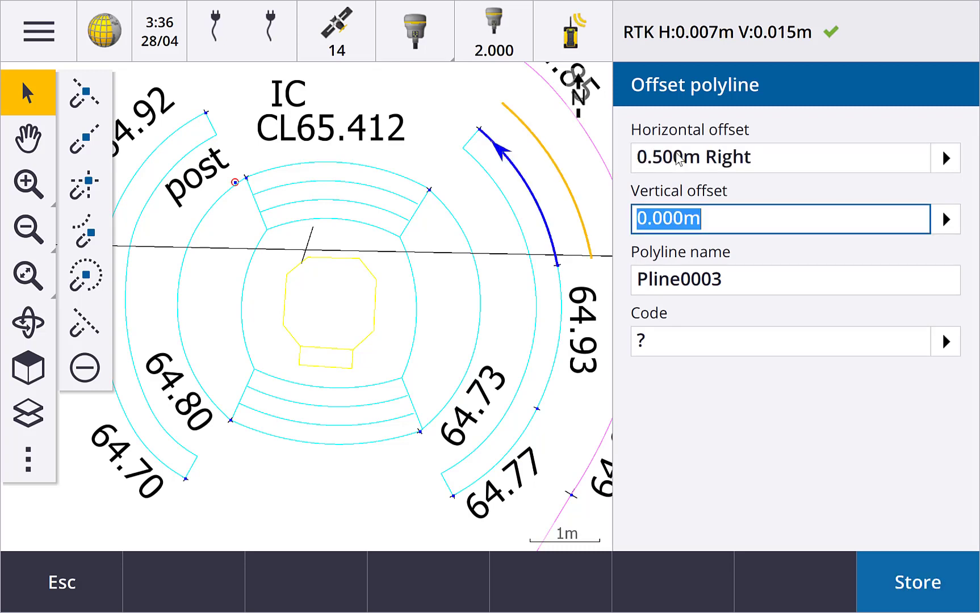
{"action": "key", "text": "Return"}
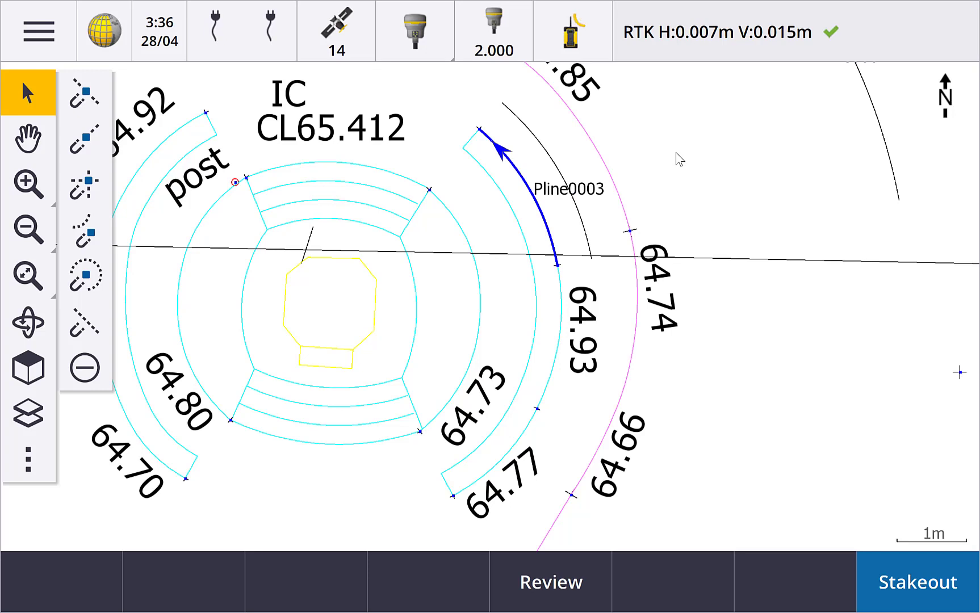
Deselect the arc and use Snap to midpoint on the inner arc below the CL65.412 label
{"action": "left_click", "coordinate": [676, 152]}
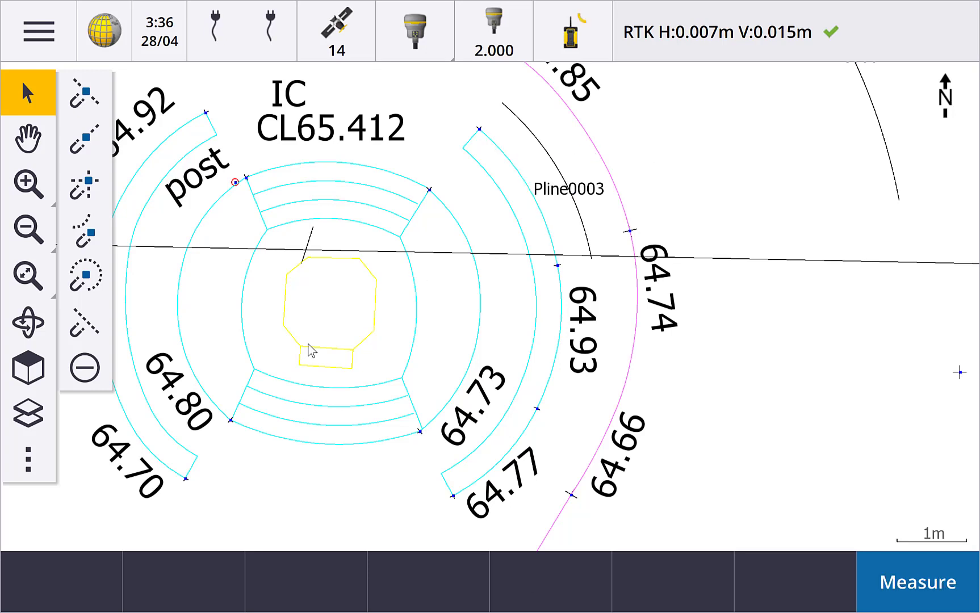
{"action": "left_click", "coordinate": [31, 460]}
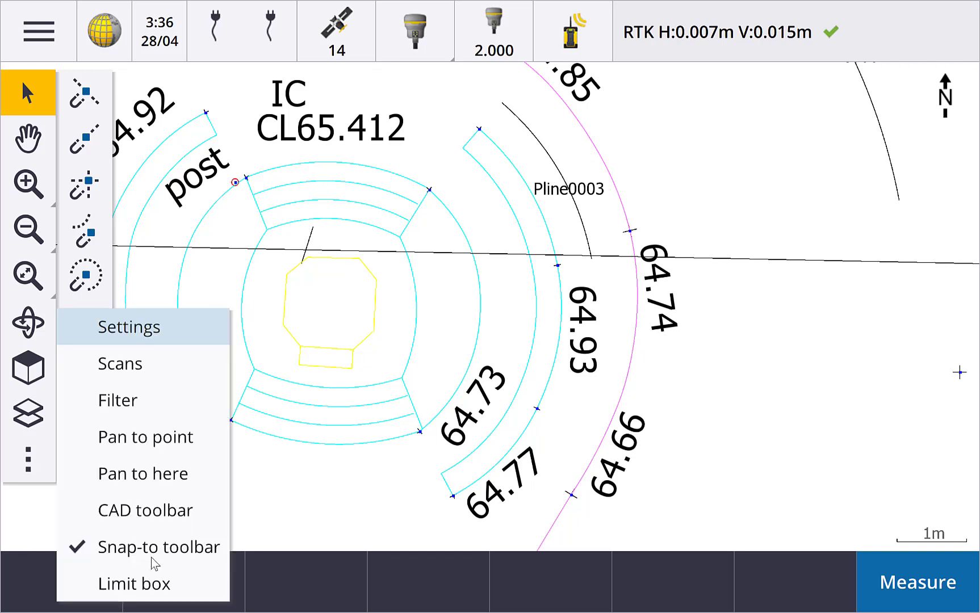
{"action": "left_click", "coordinate": [283, 513]}
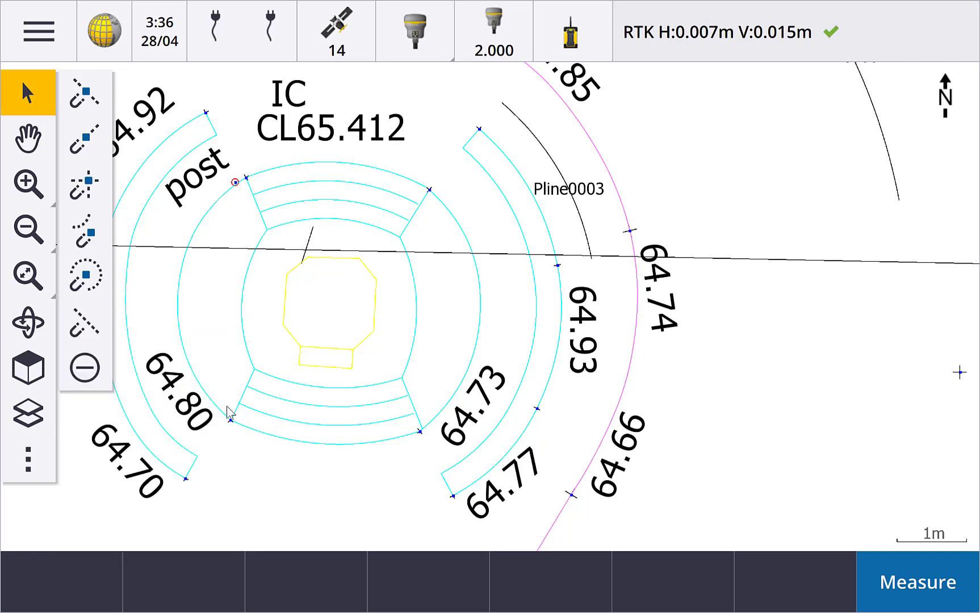
{"action": "left_click", "coordinate": [91, 94]}
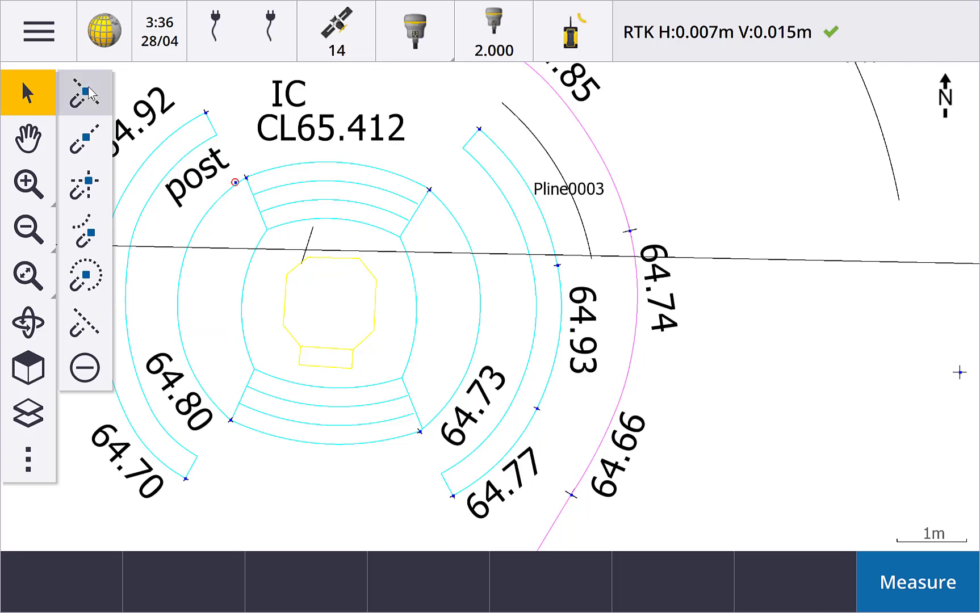
{"action": "left_click", "coordinate": [282, 172]}
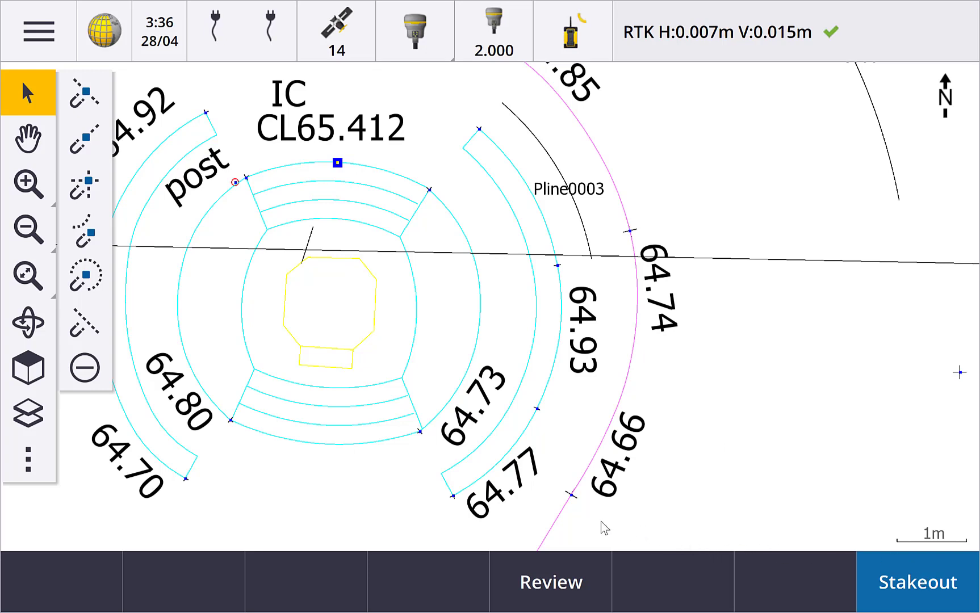
Review snap point Snap0072, store it as point 13, then snap to the radial line's end near post
{"action": "left_click", "coordinate": [578, 583]}
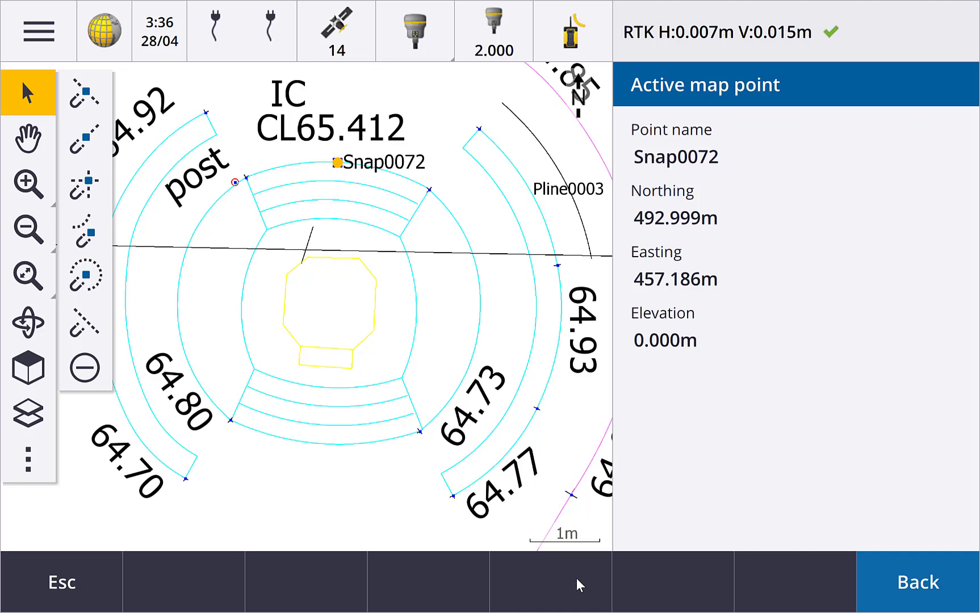
{"action": "key", "text": "Escape"}
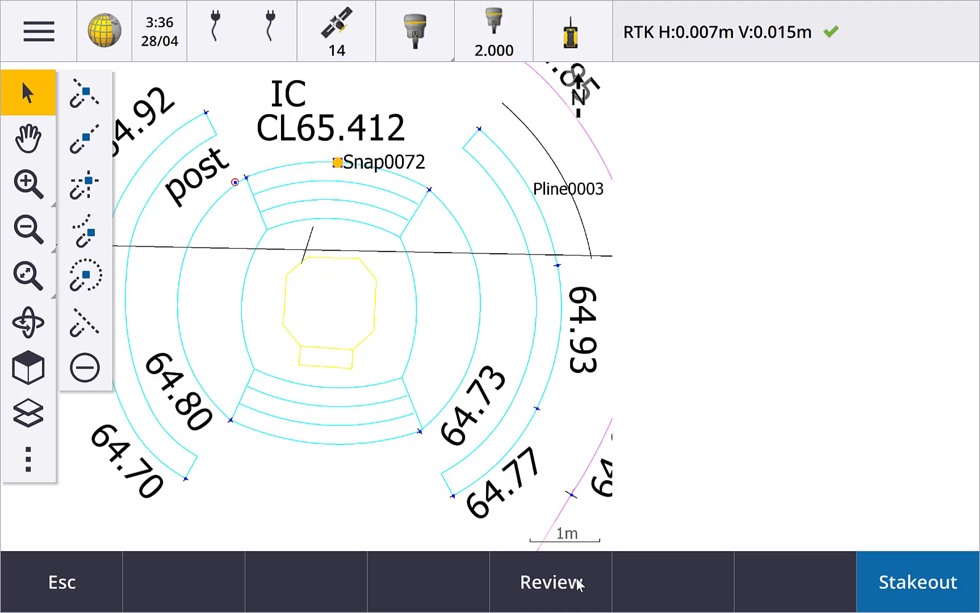
{"action": "right_click", "coordinate": [614, 278]}
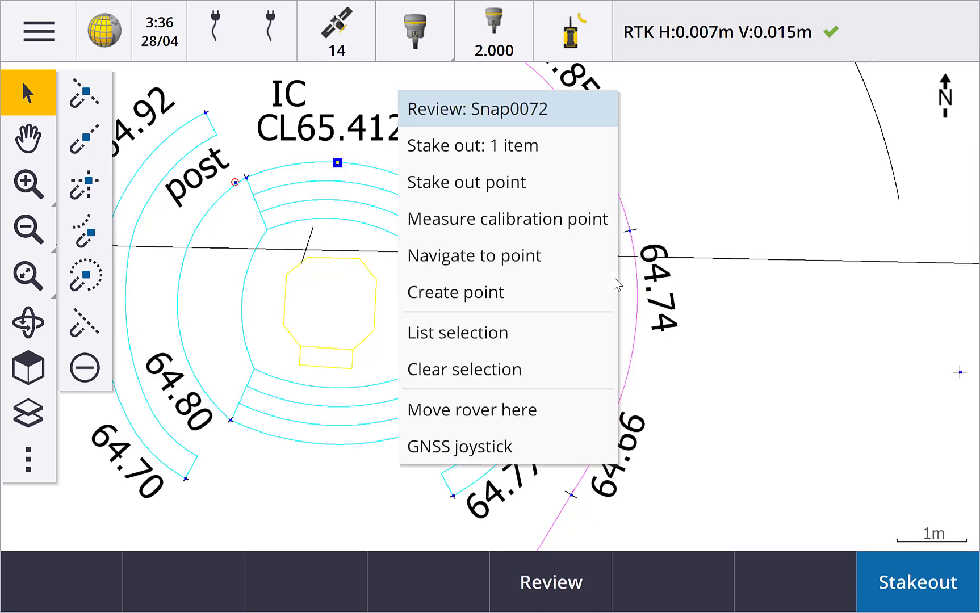
{"action": "left_click", "coordinate": [479, 294]}
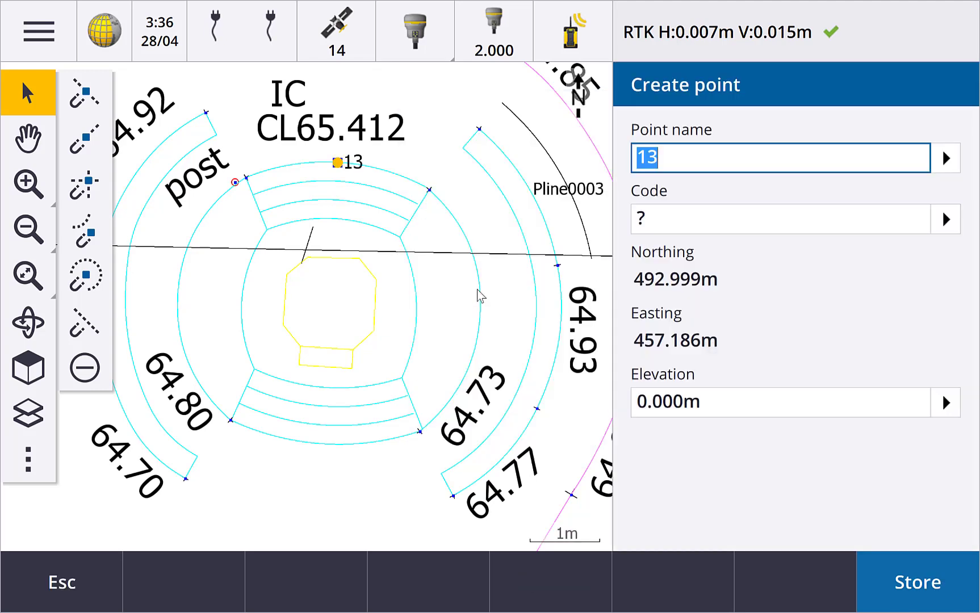
{"action": "left_click", "coordinate": [948, 584]}
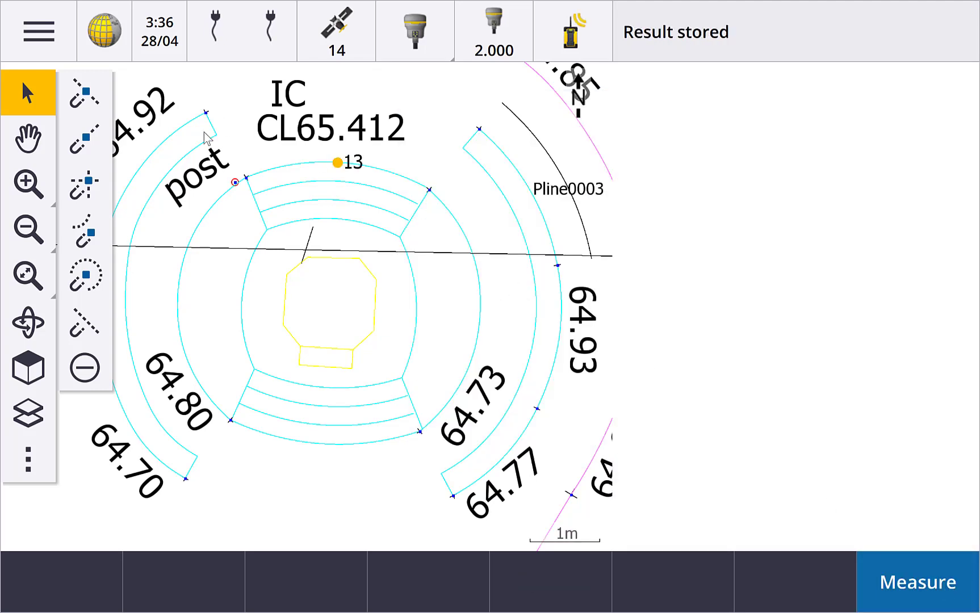
{"action": "left_click", "coordinate": [77, 147]}
{"action": "left_click", "coordinate": [253, 195]}
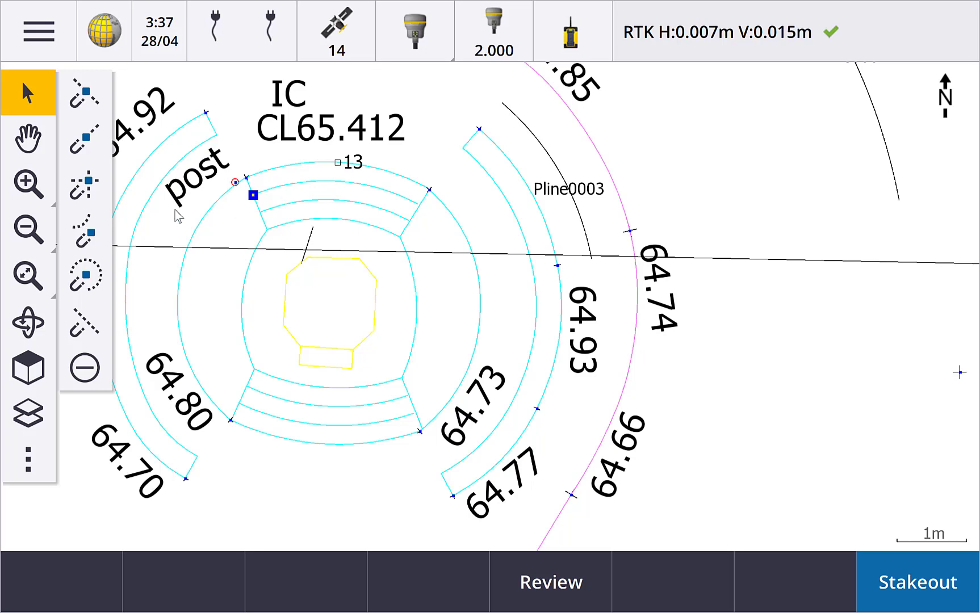
Switch the snap mode to Snap to intersection
{"action": "left_click", "coordinate": [93, 188]}
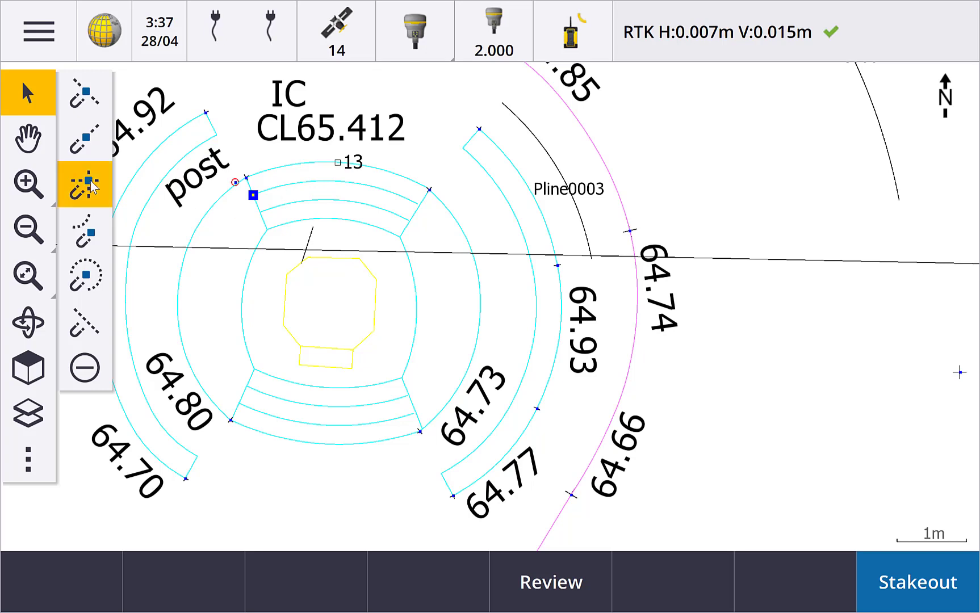
Snap intersection points at the black line crossing and the yellow outline's extended top-right corner
{"action": "left_click", "coordinate": [305, 251]}
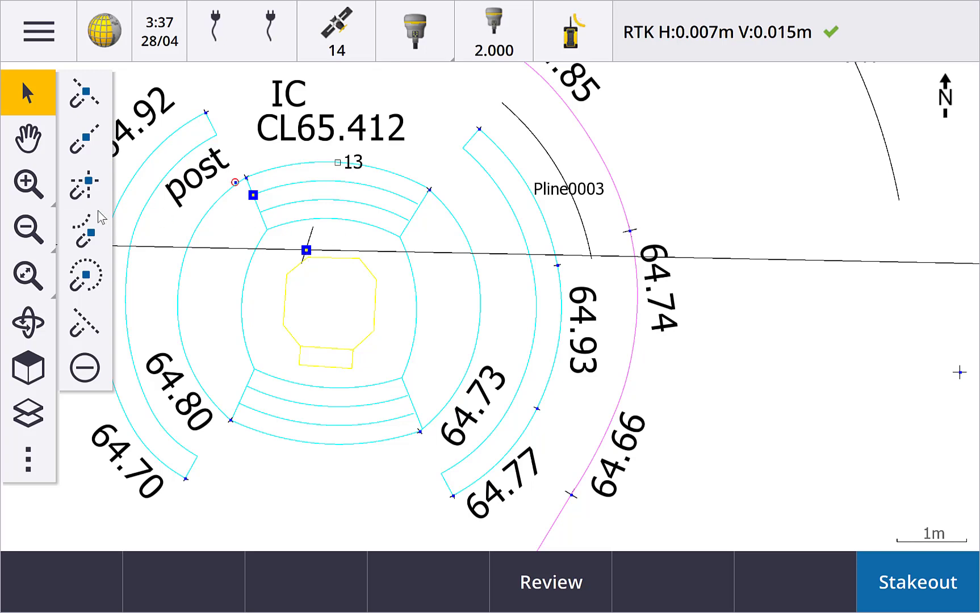
{"action": "left_click", "coordinate": [88, 185]}
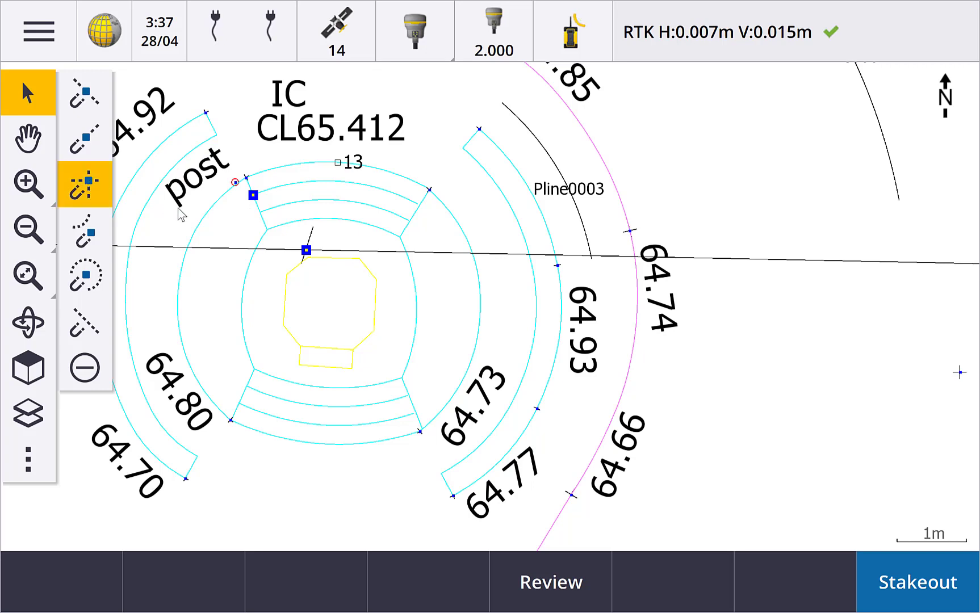
{"action": "left_click", "coordinate": [335, 261]}
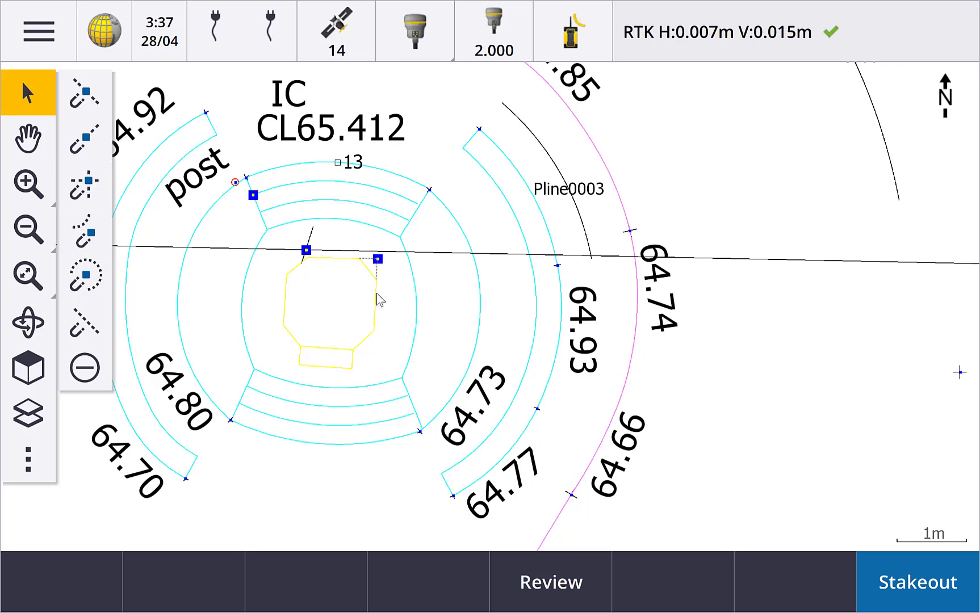
{"action": "scroll", "coordinate": [378, 300], "scroll_direction": "up", "scroll_amount": 3}
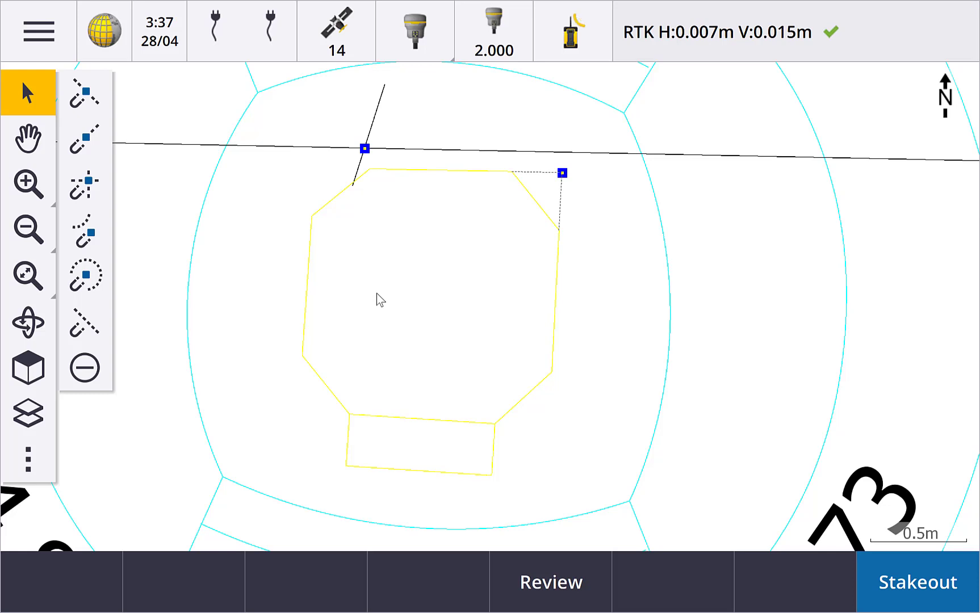
{"action": "scroll", "coordinate": [376, 293], "scroll_direction": "down", "scroll_amount": 3}
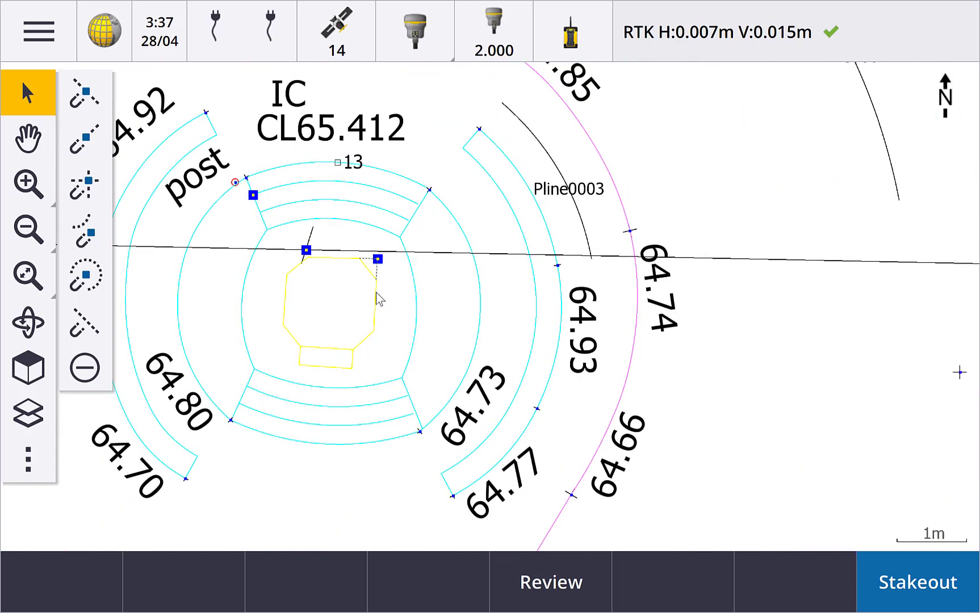
Use the curve-based snap to add a point where the arcs' extended radial lines meet, left of the outline
{"action": "left_click", "coordinate": [85, 235]}
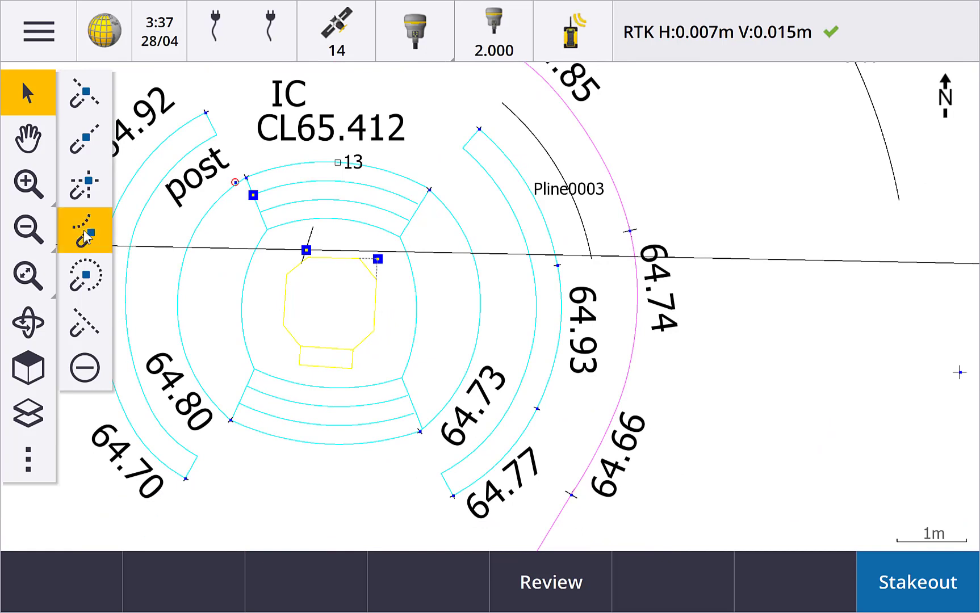
{"action": "left_click", "coordinate": [243, 286]}
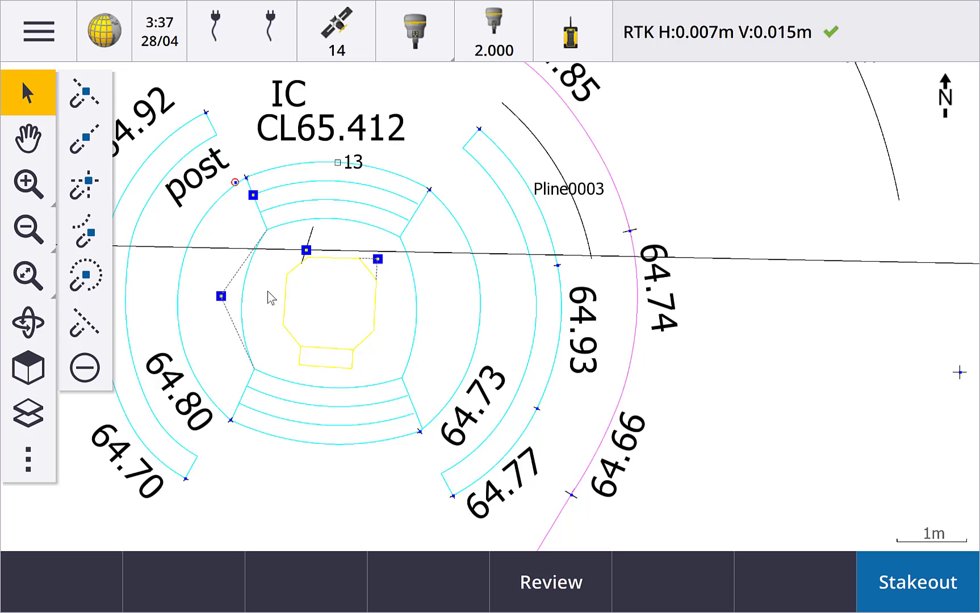
Snap an arc's centre point with the arc-centre tool, then reactivate that tool for another centre
{"action": "left_click", "coordinate": [86, 278]}
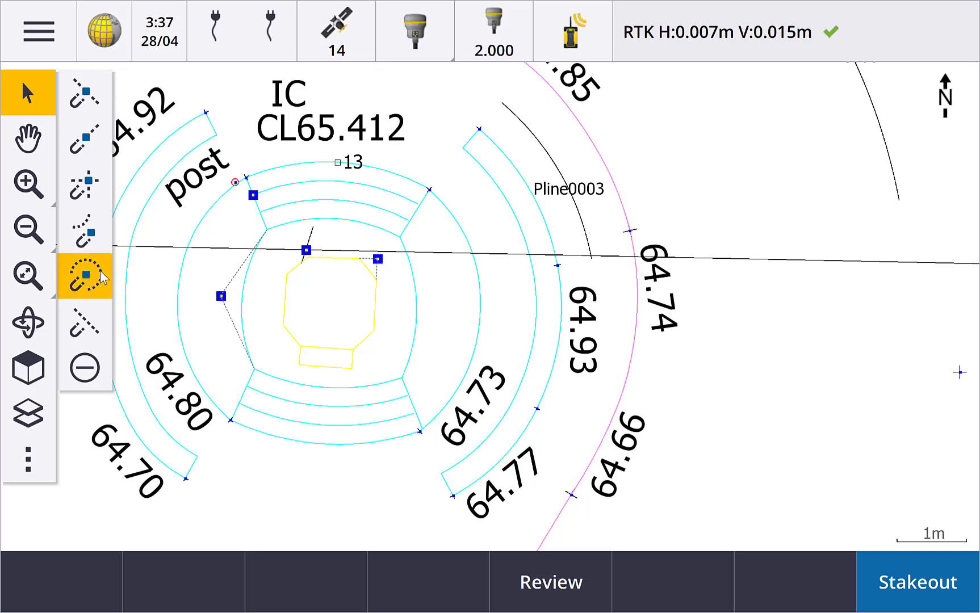
{"action": "left_click", "coordinate": [245, 304]}
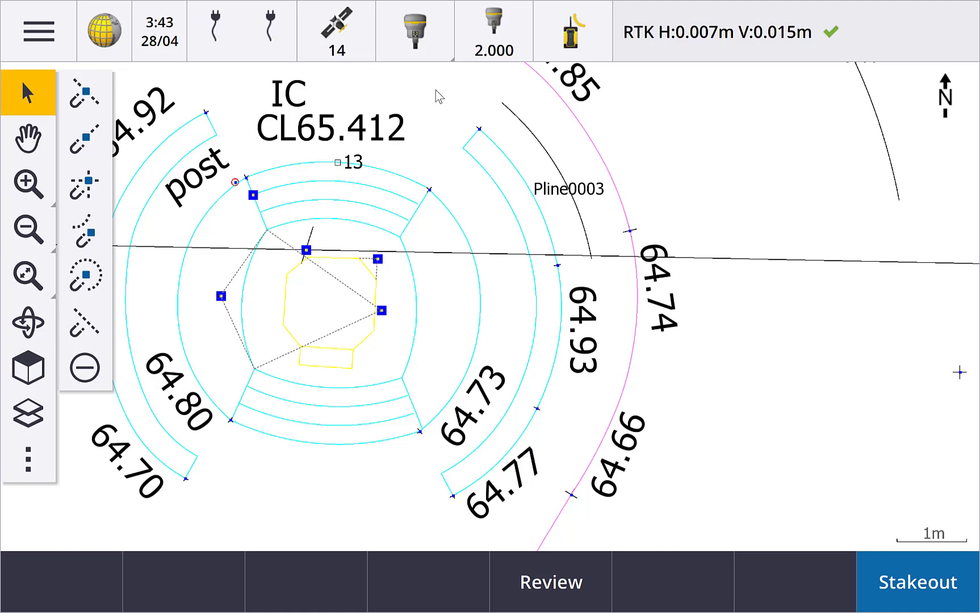
{"action": "left_click", "coordinate": [87, 272]}
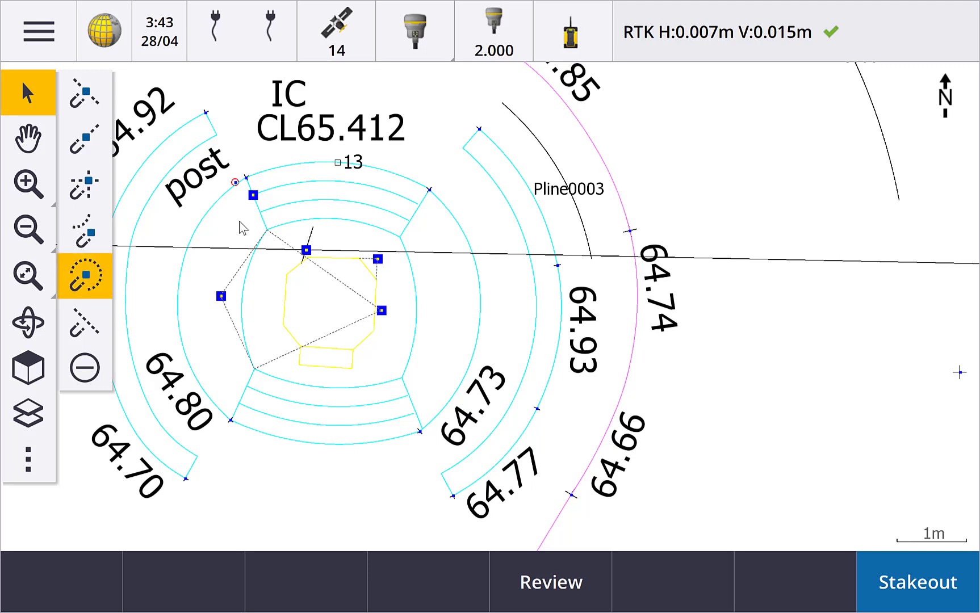
Snap the cyan arc's centre inside the yellow outline, then a point on the inner cyan arc via snap-to-line
{"action": "left_click", "coordinate": [526, 239]}
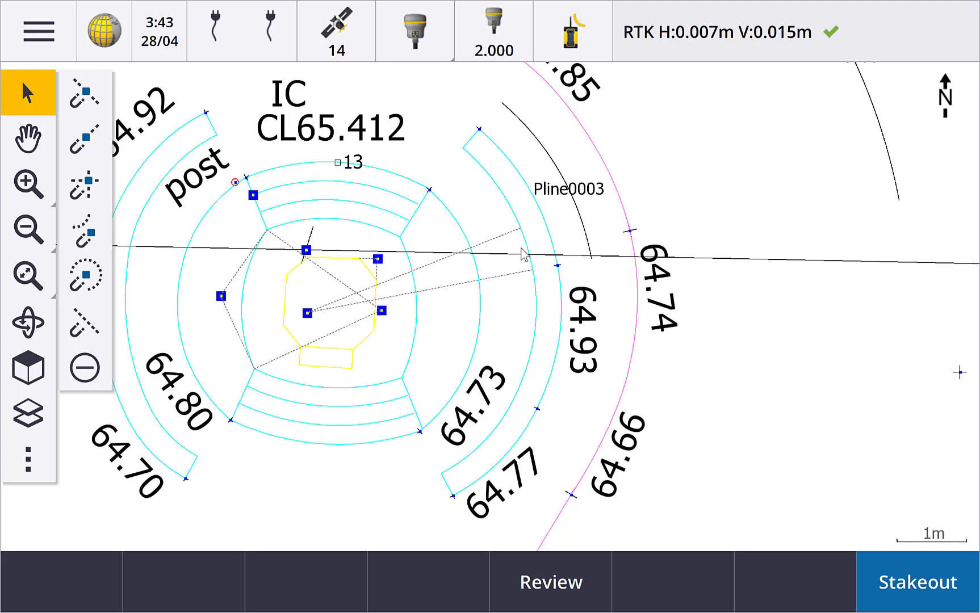
{"action": "left_click", "coordinate": [85, 325]}
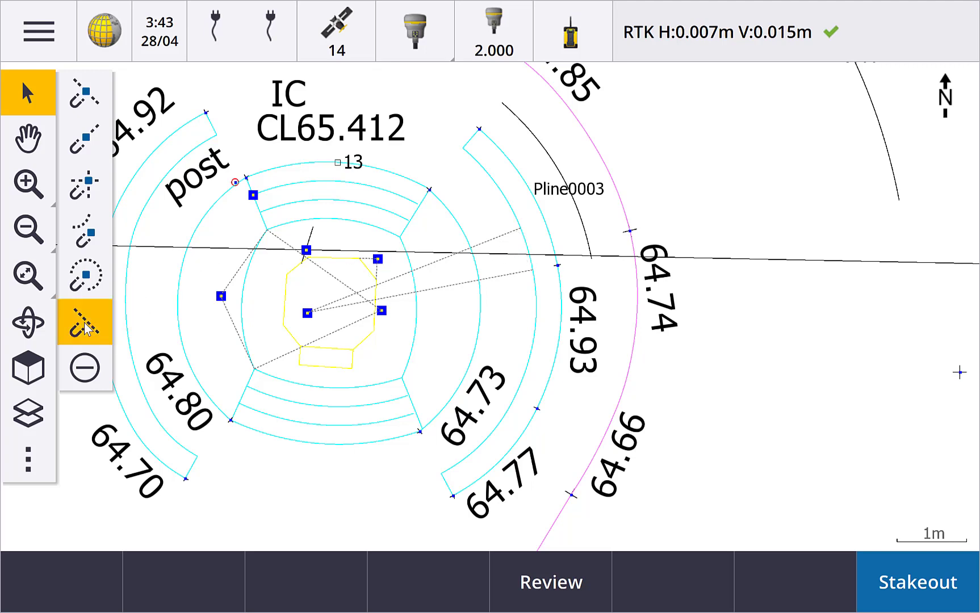
{"action": "left_click", "coordinate": [307, 386]}
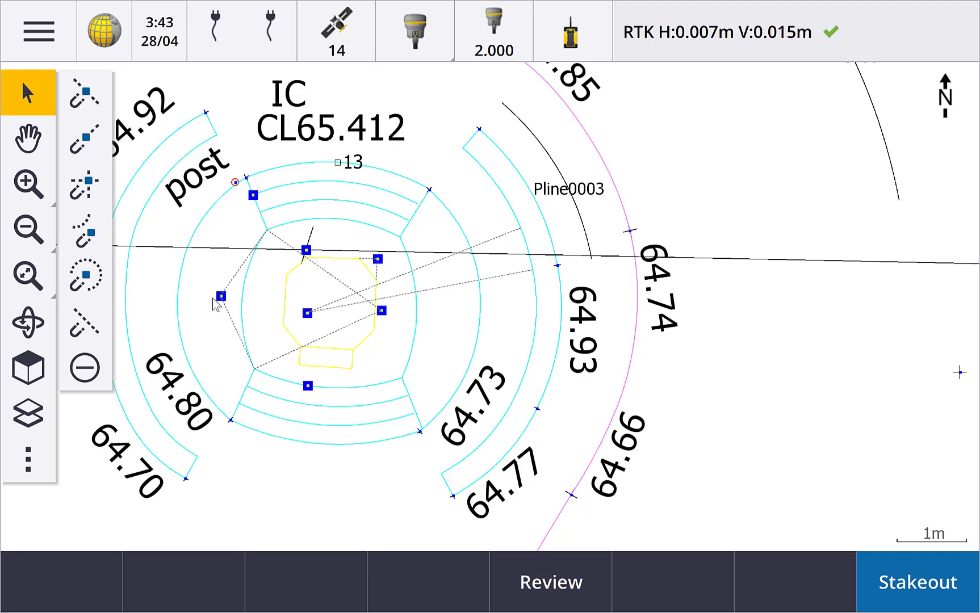
Clear the selection and snap three points on the inner cyan arc: one on it, plus its upper and lower ends
{"action": "left_click", "coordinate": [84, 368]}
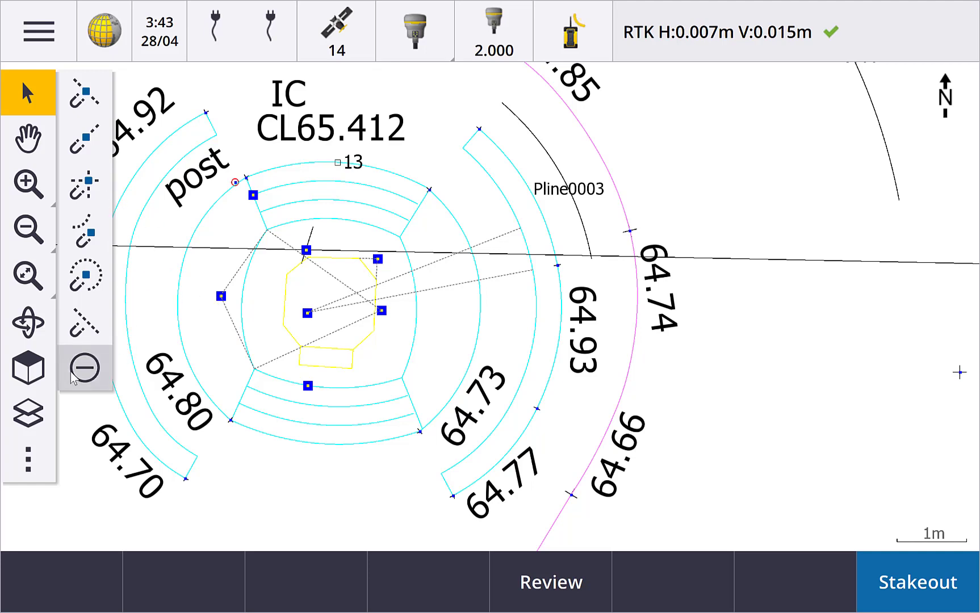
{"action": "left_click", "coordinate": [88, 322]}
{"action": "left_click", "coordinate": [242, 317]}
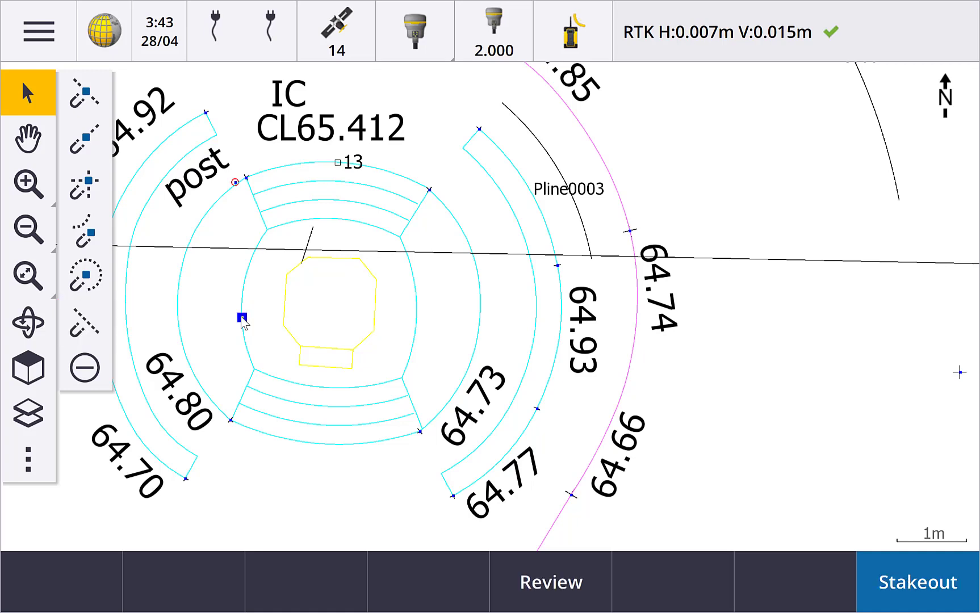
{"action": "left_click", "coordinate": [87, 140]}
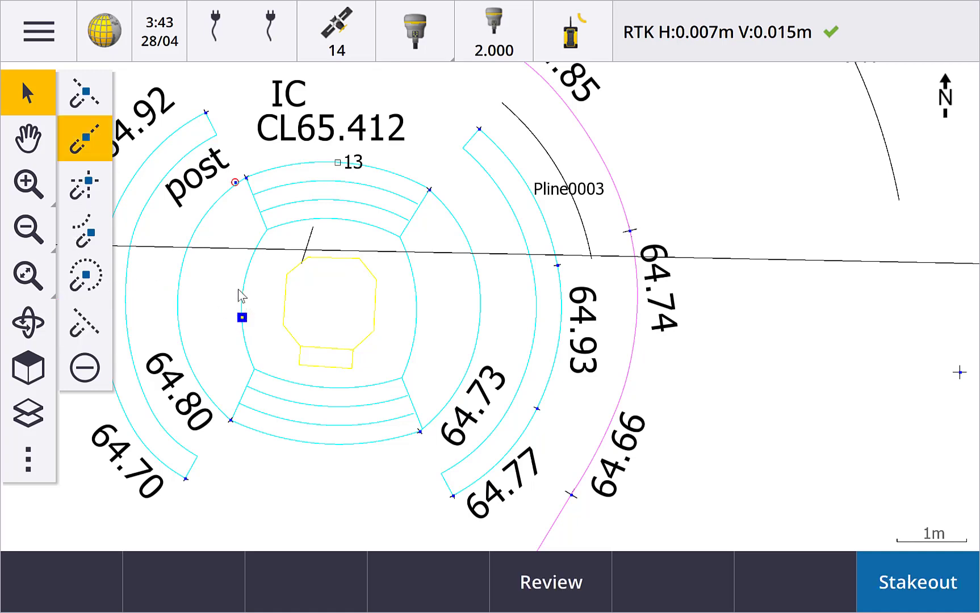
{"action": "left_click", "coordinate": [241, 292]}
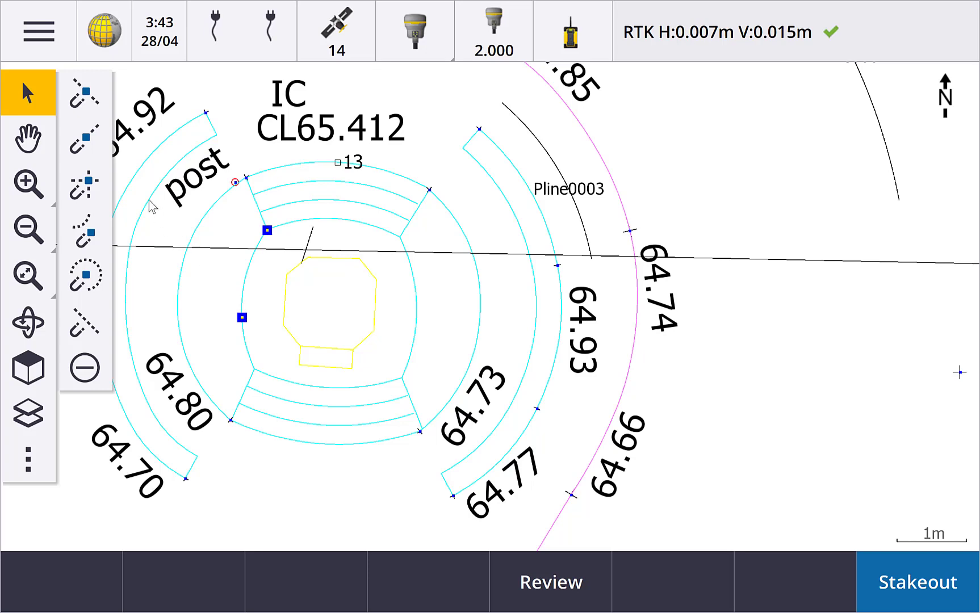
{"action": "left_click", "coordinate": [93, 141]}
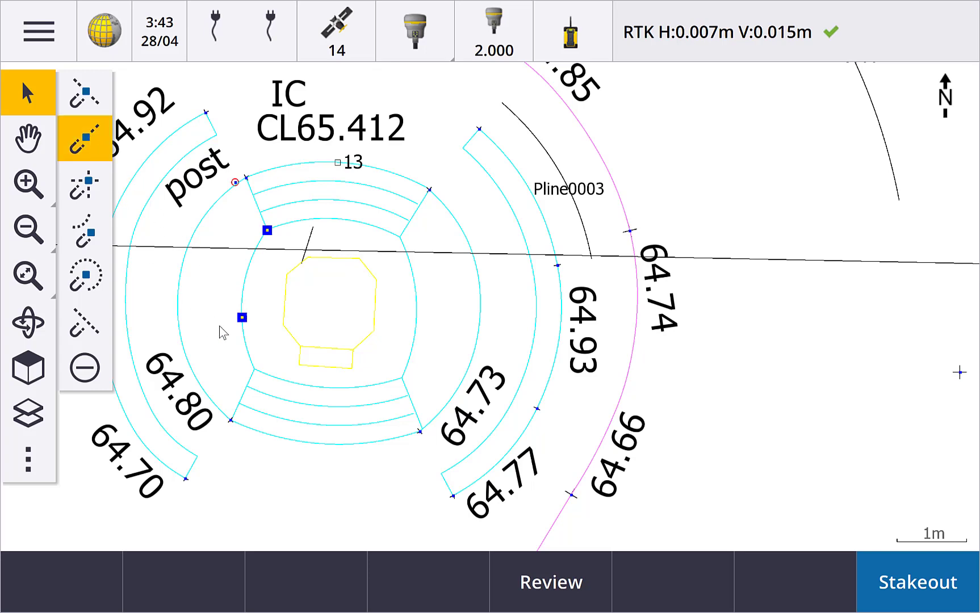
{"action": "left_click", "coordinate": [248, 358]}
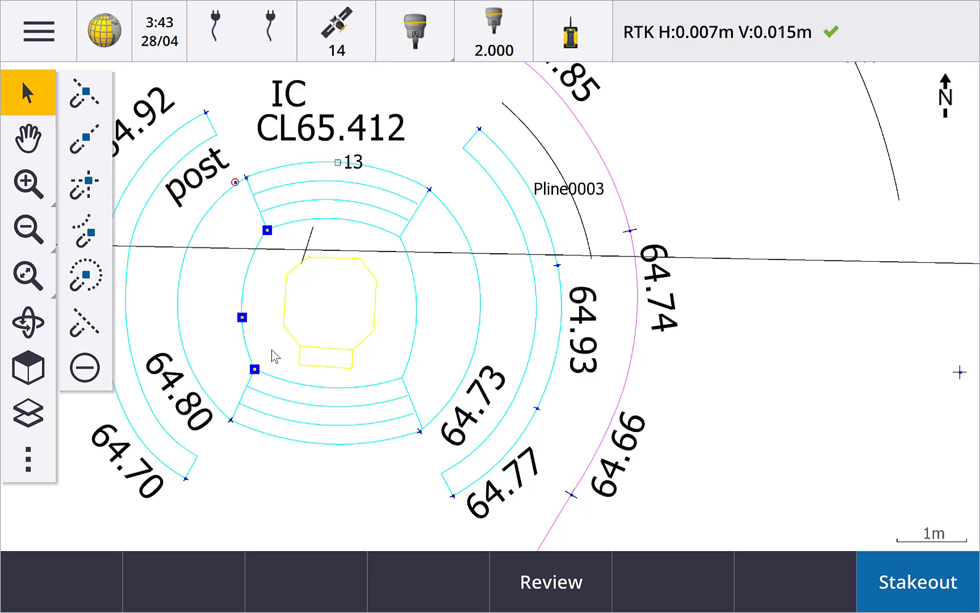
Key in an arc through Snap0082, Snap0083 and Snap0084, calculate it and store it as Arc0005
{"action": "right_click", "coordinate": [275, 355]}
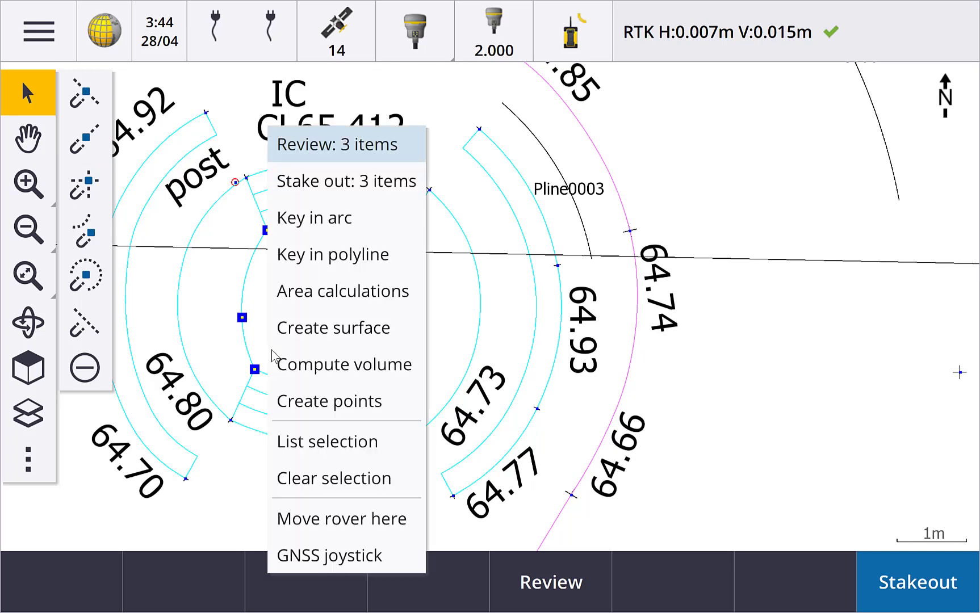
{"action": "left_click", "coordinate": [348, 221]}
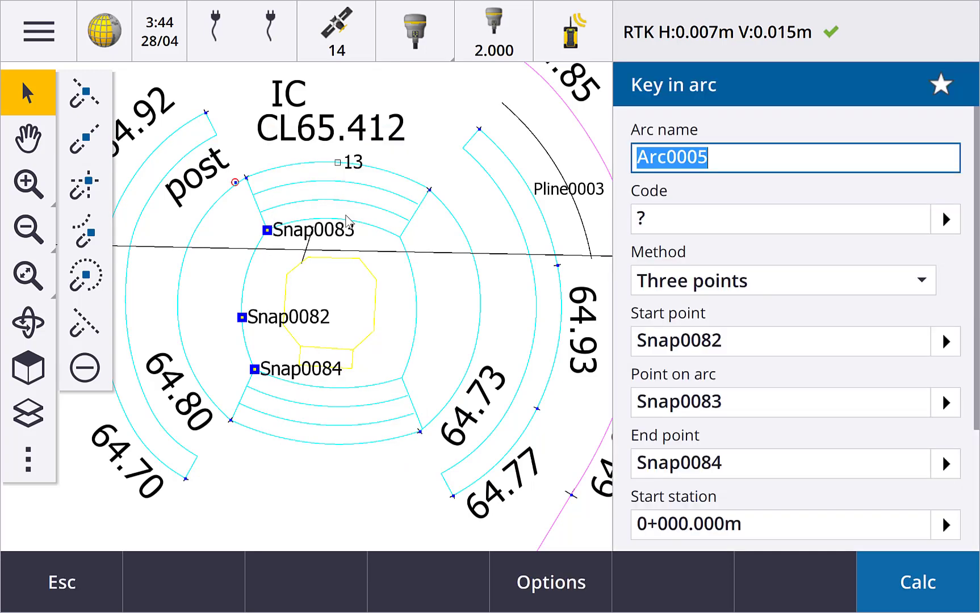
{"action": "left_click", "coordinate": [917, 582]}
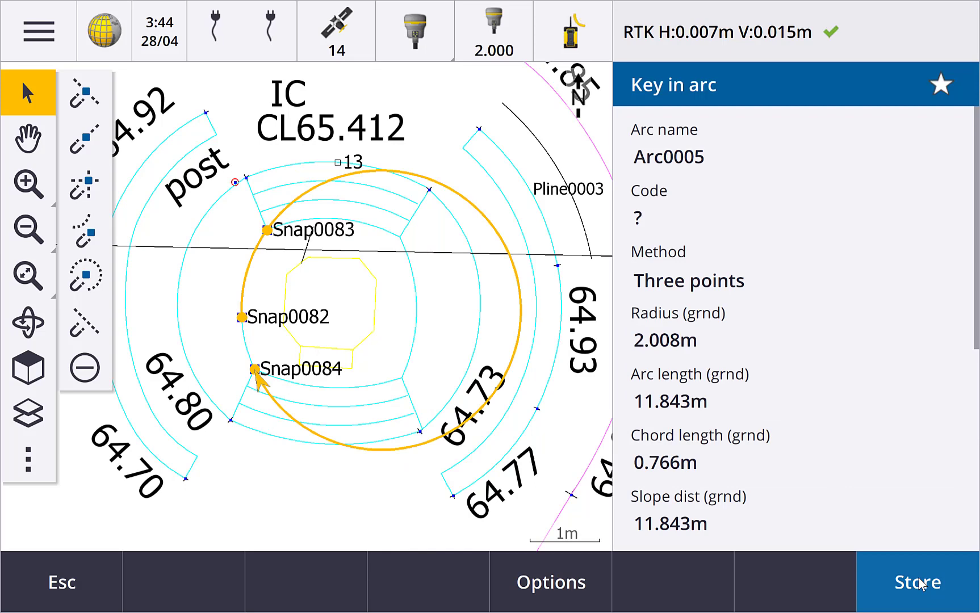
{"action": "left_click", "coordinate": [919, 584]}
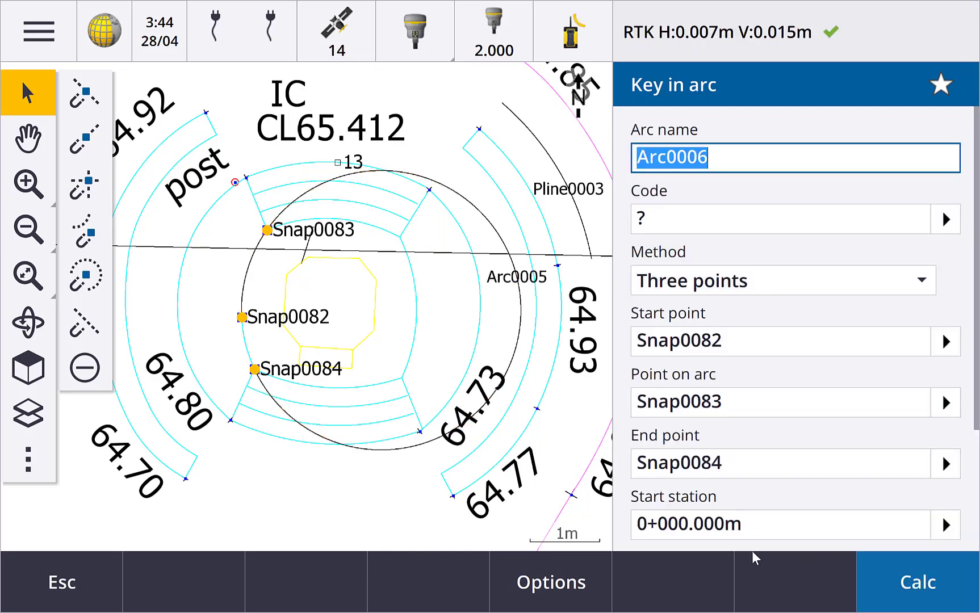
{"action": "left_click", "coordinate": [98, 577]}
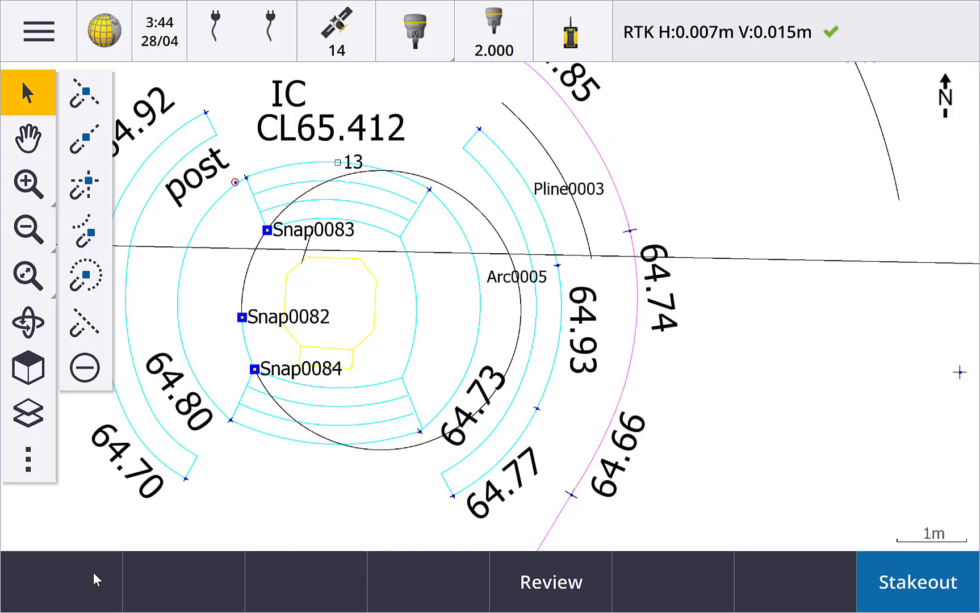
Clear the three picked points, then snap to the centres of two arcs inside the yellow building outline
{"action": "left_click", "coordinate": [85, 375]}
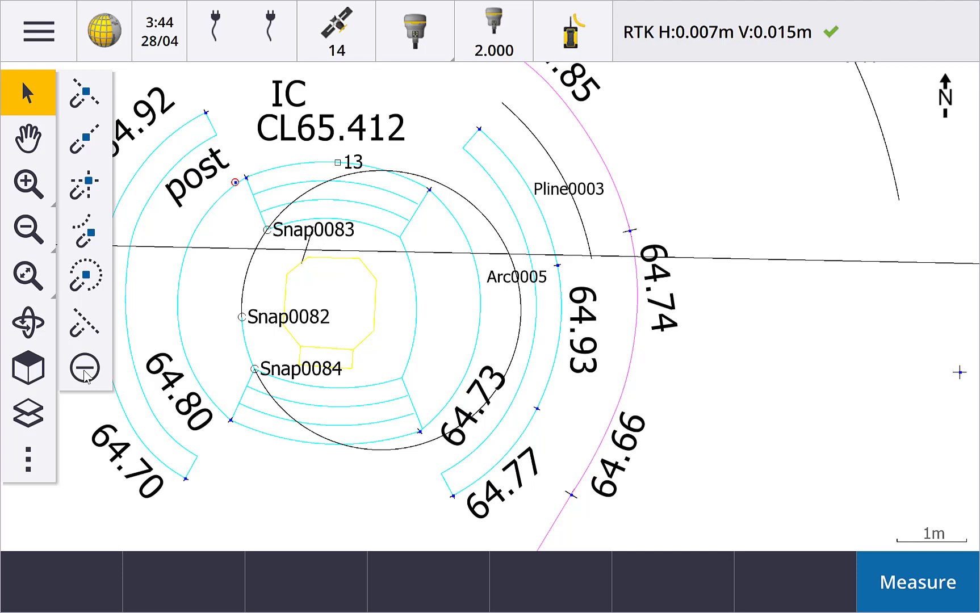
{"action": "left_click", "coordinate": [88, 278]}
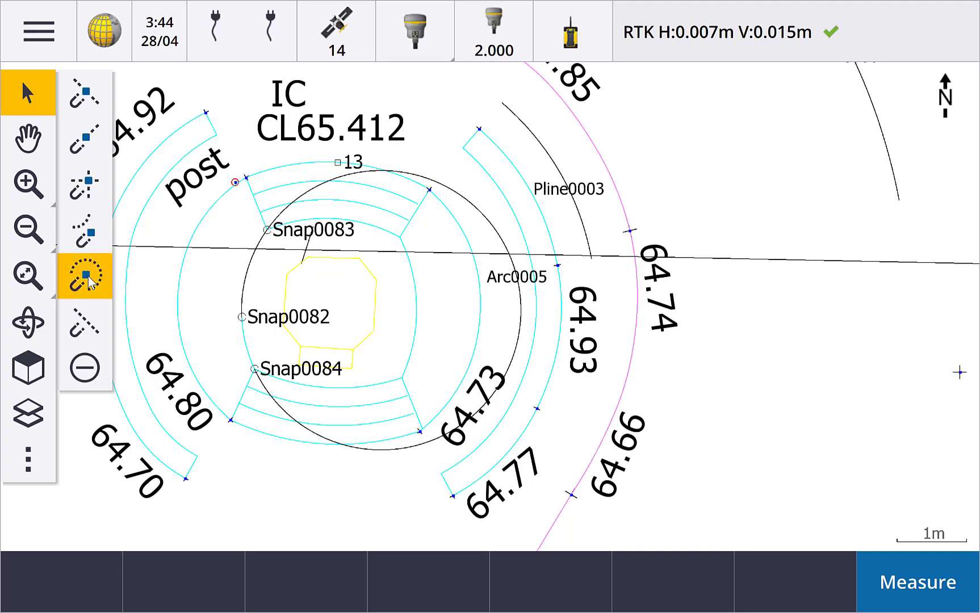
{"action": "left_click", "coordinate": [482, 322]}
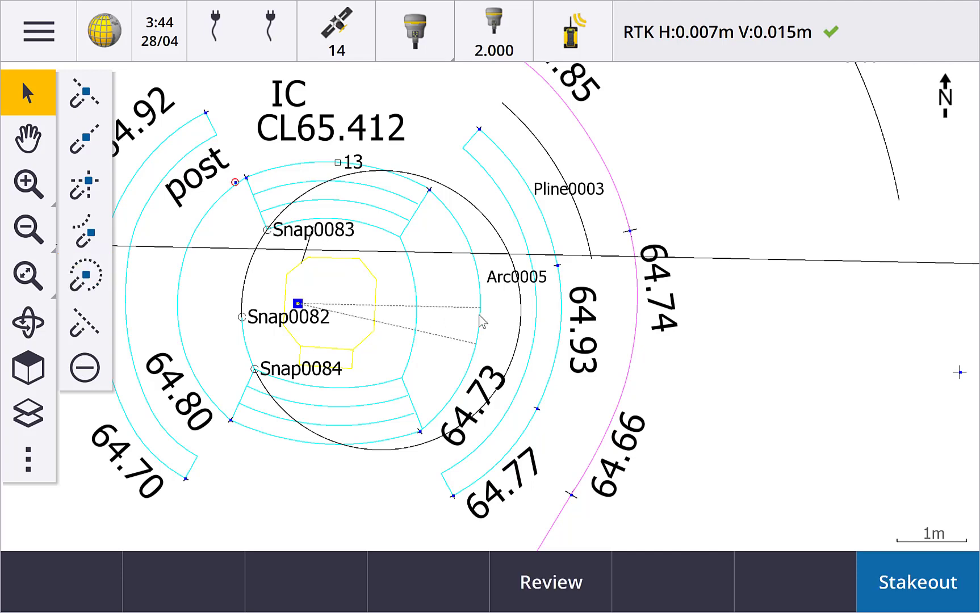
{"action": "left_click", "coordinate": [95, 277]}
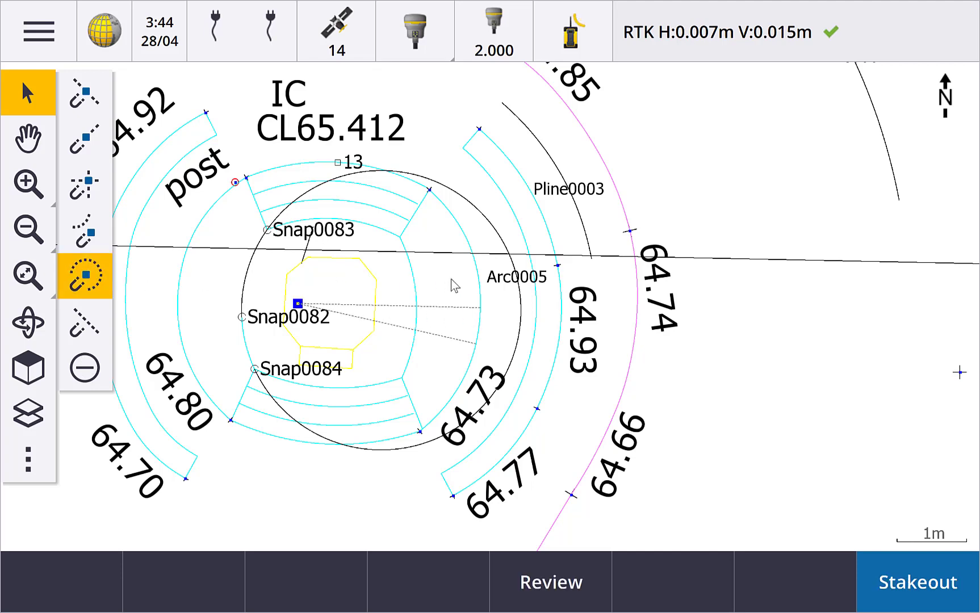
{"action": "left_click", "coordinate": [465, 238]}
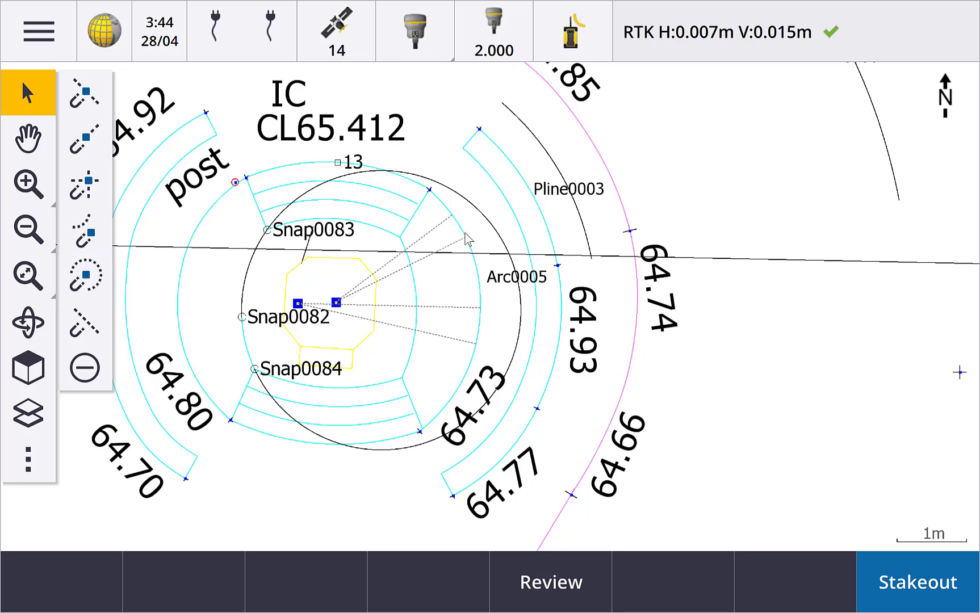